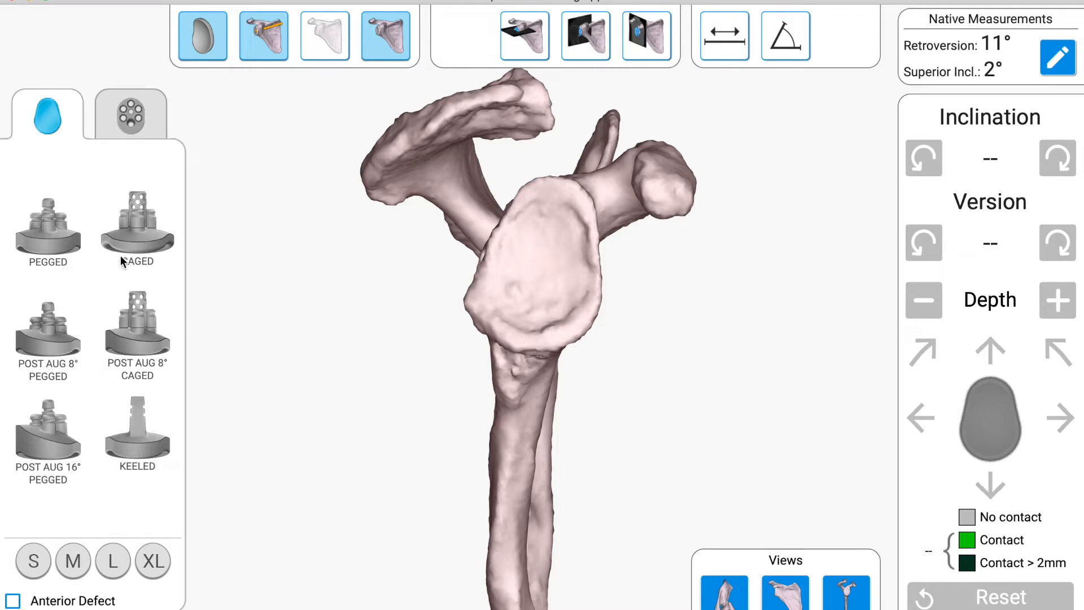
Step: Place an 8° Post Aug reverse baseplate with a standard 38 glenosphere on the glenoid and show it on the axial CT slice
{"action": "left_click", "coordinate": [132, 119]}
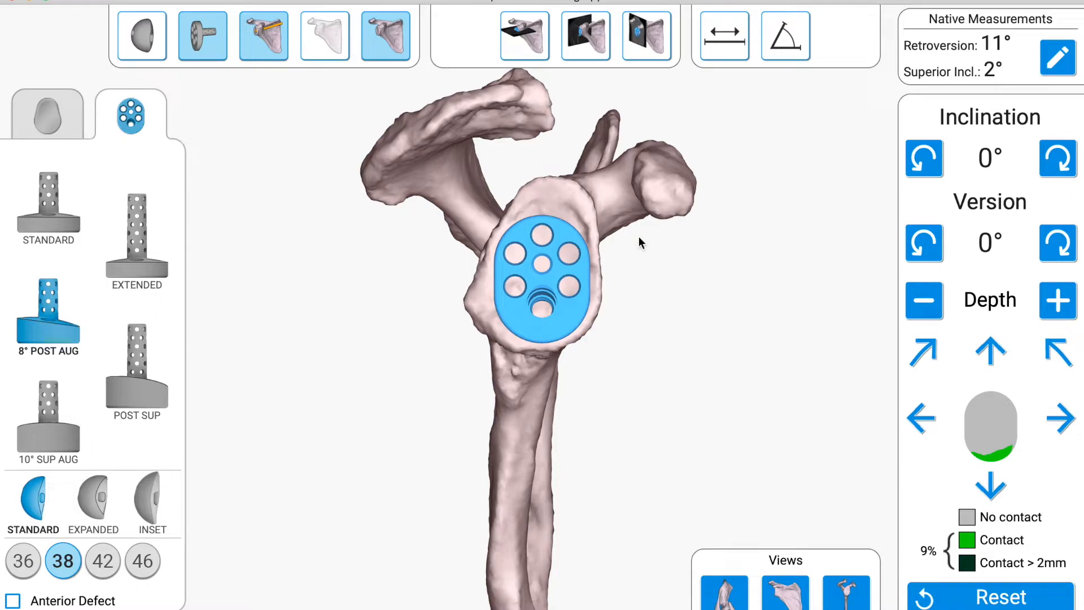
{"action": "mouse_move", "coordinate": [660, 276]}
{"action": "left_mouse_down"}
{"action": "mouse_move", "coordinate": [629, 286]}
{"action": "mouse_move", "coordinate": [509, 276]}
{"action": "mouse_move", "coordinate": [809, 277]}
{"action": "mouse_move", "coordinate": [649, 277]}
{"action": "left_mouse_up"}
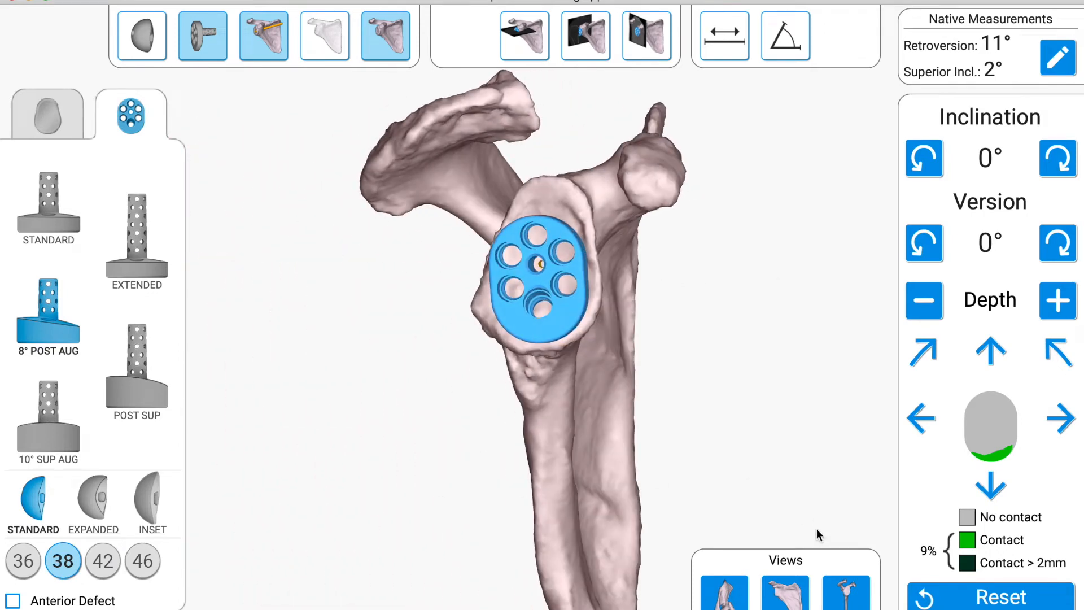
{"action": "key", "text": "a"}
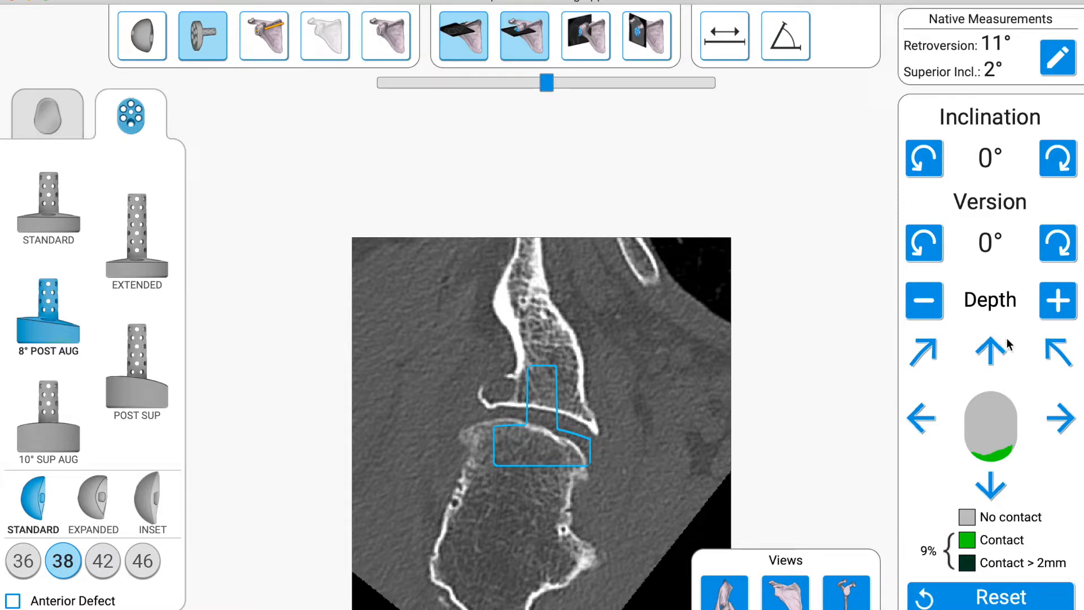
Step: Increase the baseplate's depth by four increments to seat it against the glenoid face
{"action": "left_click", "coordinate": [1060, 305]}
{"action": "left_click", "coordinate": [1061, 306]}
{"action": "left_click", "coordinate": [1060, 305]}
{"action": "left_click", "coordinate": [1061, 305]}
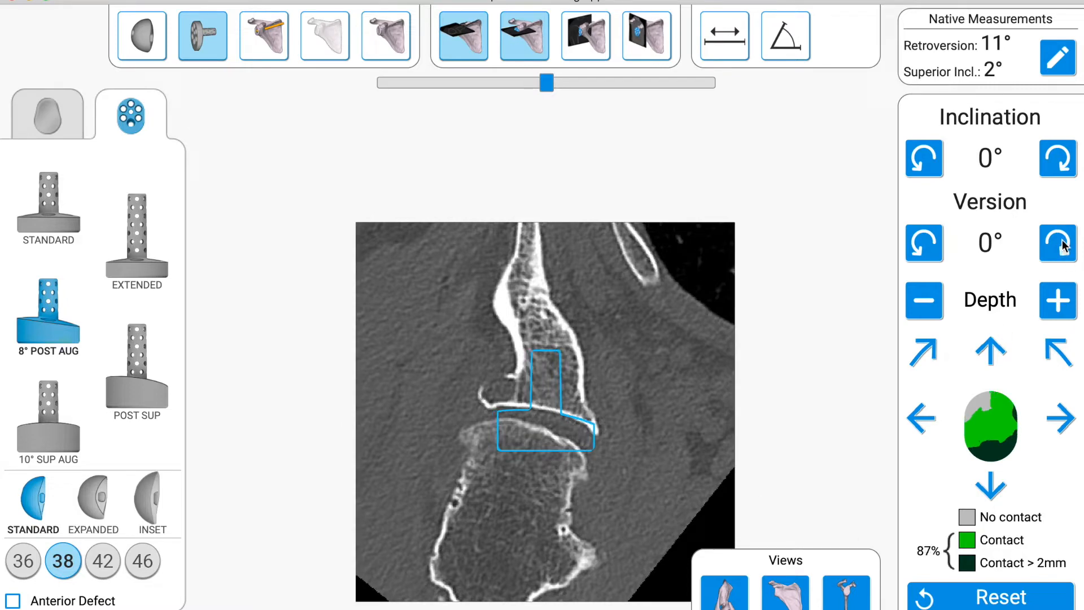
Step: Set the baseplate's retroversion to 3° and check the adjacent axial CT slices
{"action": "left_click", "coordinate": [1058, 242]}
{"action": "left_click", "coordinate": [1057, 241]}
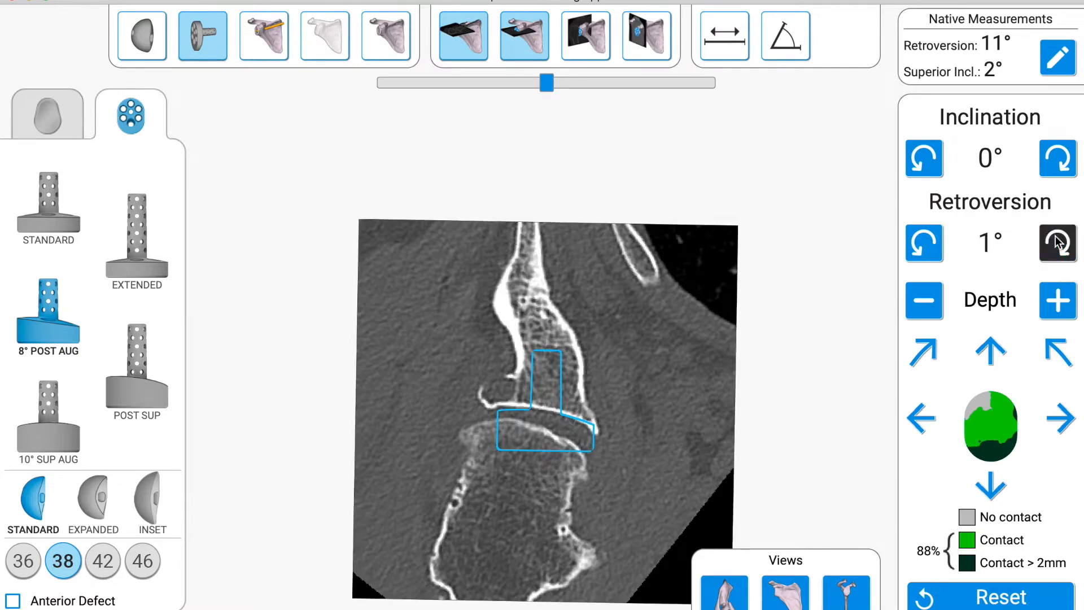
{"action": "left_click", "coordinate": [1057, 242]}
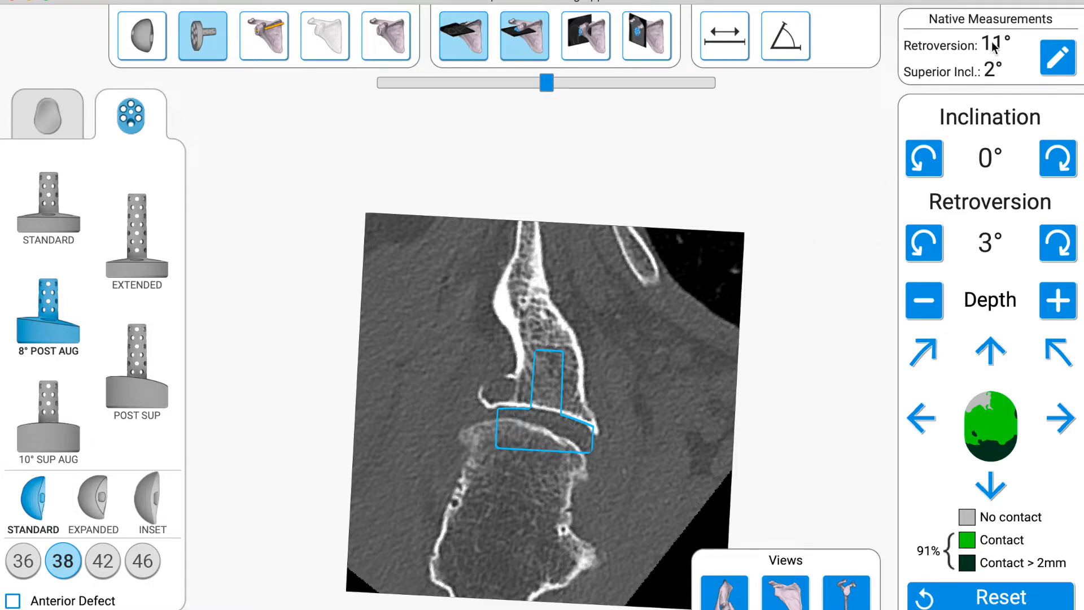
{"action": "mouse_move", "coordinate": [545, 81]}
{"action": "left_mouse_down"}
{"action": "mouse_move", "coordinate": [432, 83]}
{"action": "mouse_move", "coordinate": [624, 88]}
{"action": "mouse_move", "coordinate": [457, 93]}
{"action": "mouse_move", "coordinate": [554, 91]}
{"action": "left_mouse_up"}
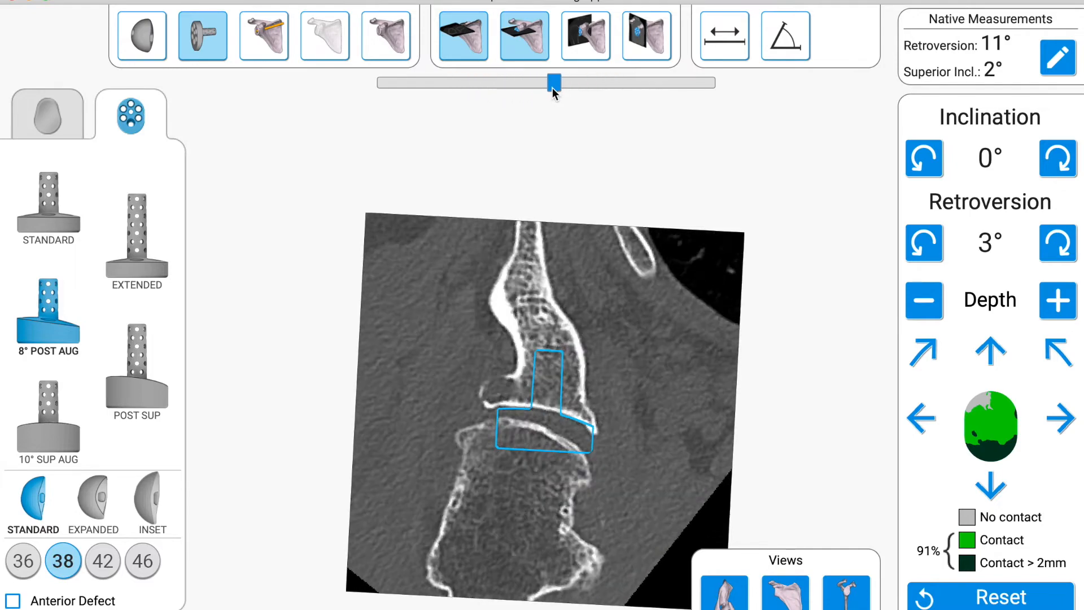
Step: Shift the baseplate superiorly by four increments on the coronal CT slice
{"action": "key", "text": "c"}
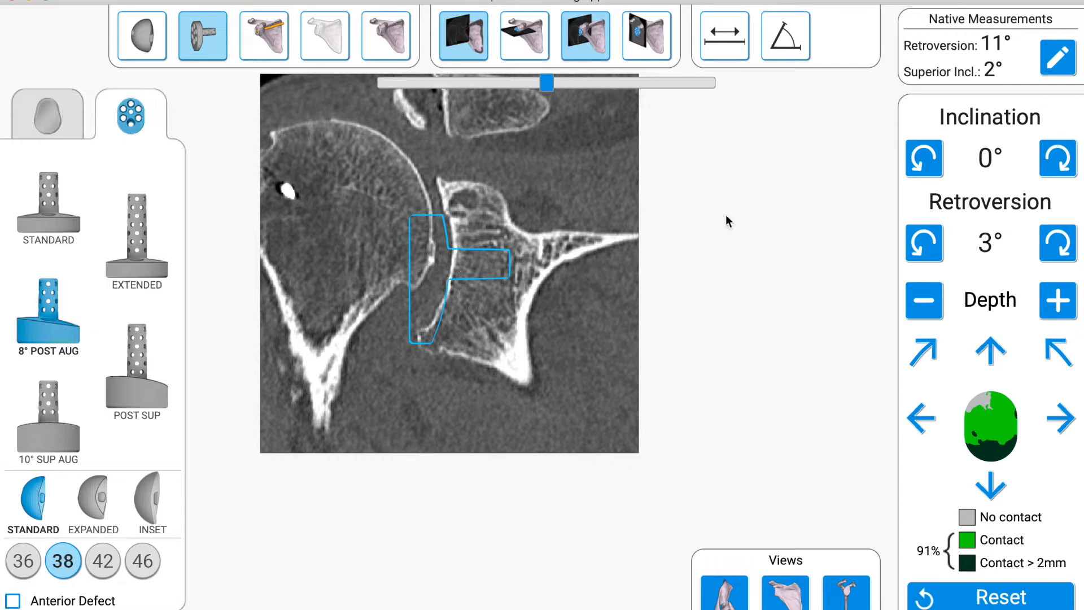
{"action": "left_click", "coordinate": [992, 350]}
{"action": "left_click", "coordinate": [992, 350]}
{"action": "left_click", "coordinate": [993, 350]}
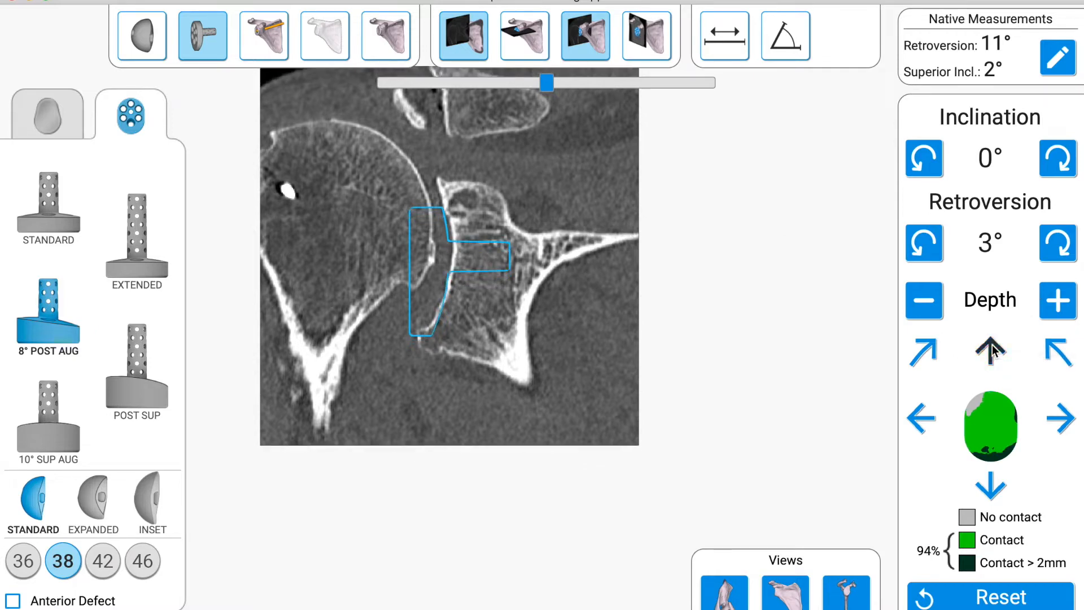
{"action": "left_click", "coordinate": [992, 350]}
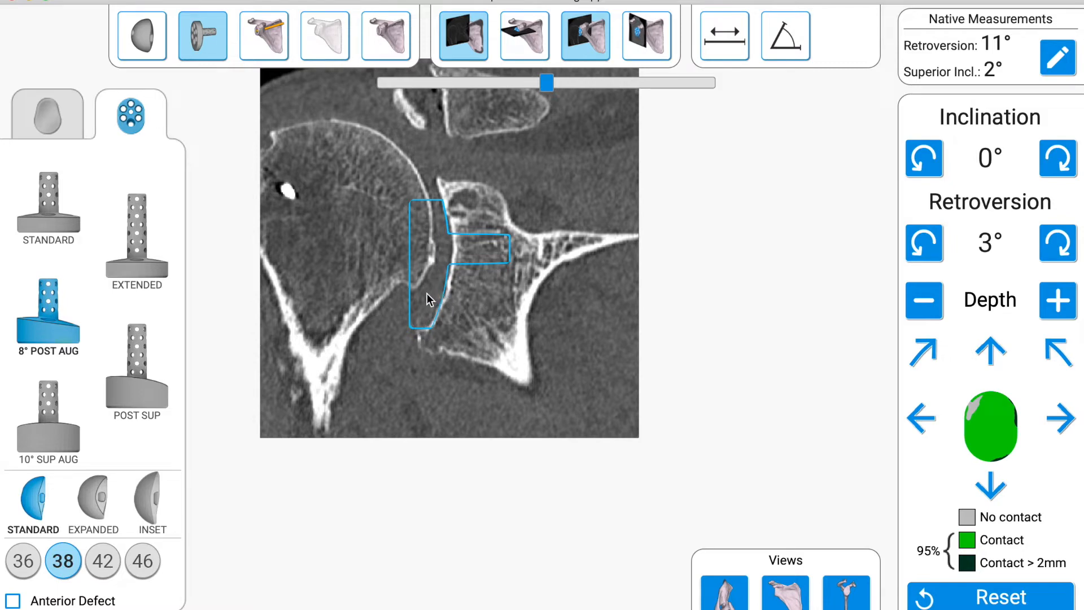
Step: Try a more inferior baseplate position on the coronal slice and return it to the superior position
{"action": "left_click", "coordinate": [993, 487]}
{"action": "left_click", "coordinate": [993, 487]}
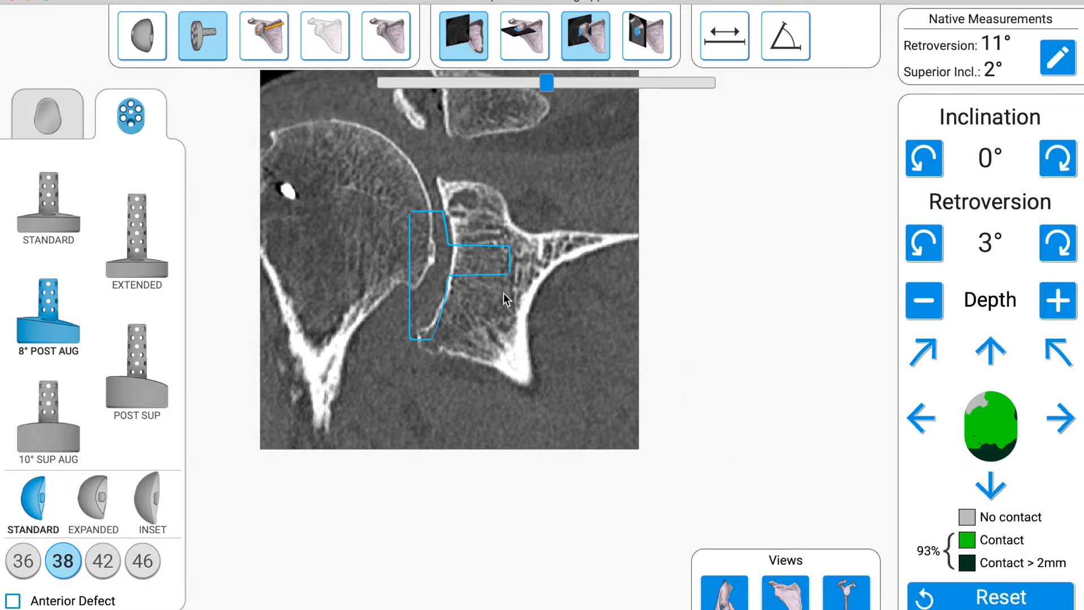
{"action": "left_click", "coordinate": [991, 351]}
{"action": "left_click", "coordinate": [992, 352]}
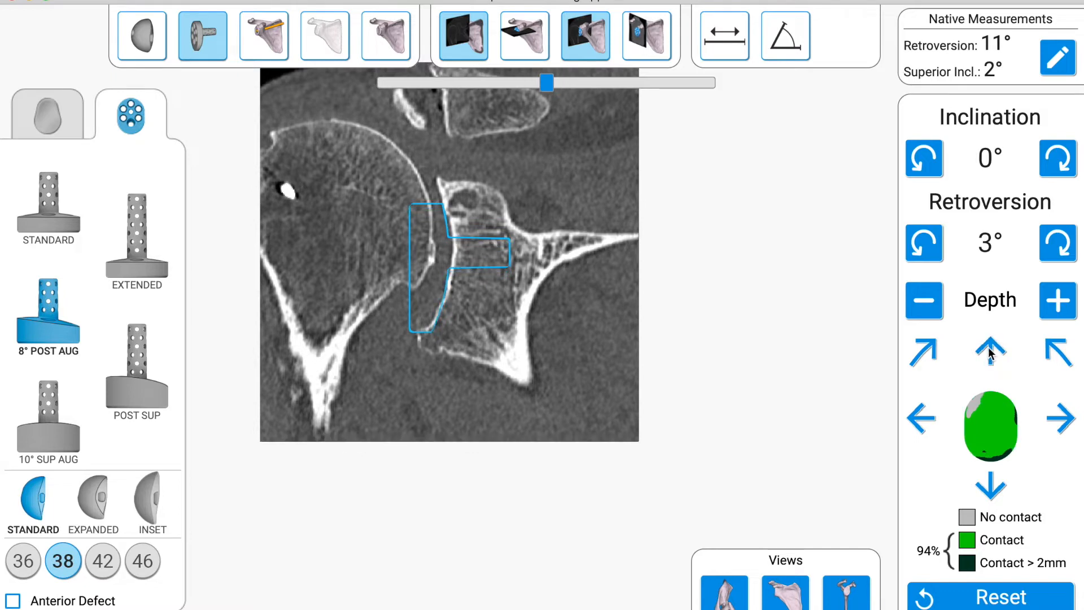
{"action": "left_click", "coordinate": [991, 351]}
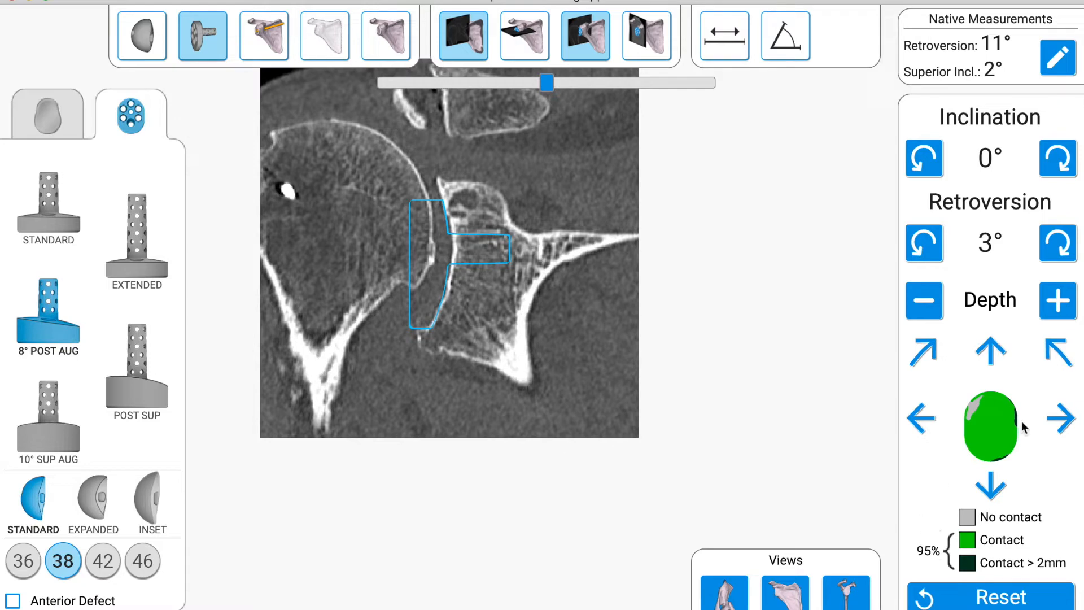
Step: Seat the baseplate one depth increment deeper and check its fit through the coronal CT slices
{"action": "left_click", "coordinate": [1058, 307]}
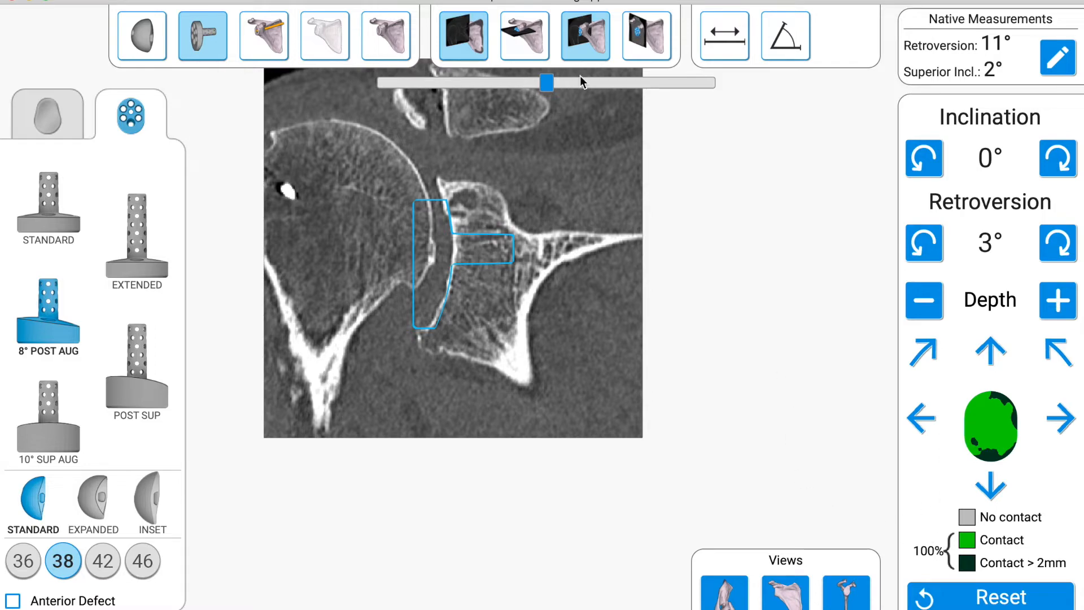
{"action": "left_click_drag", "start_coordinate": [547, 83], "coordinate": [522, 83]}
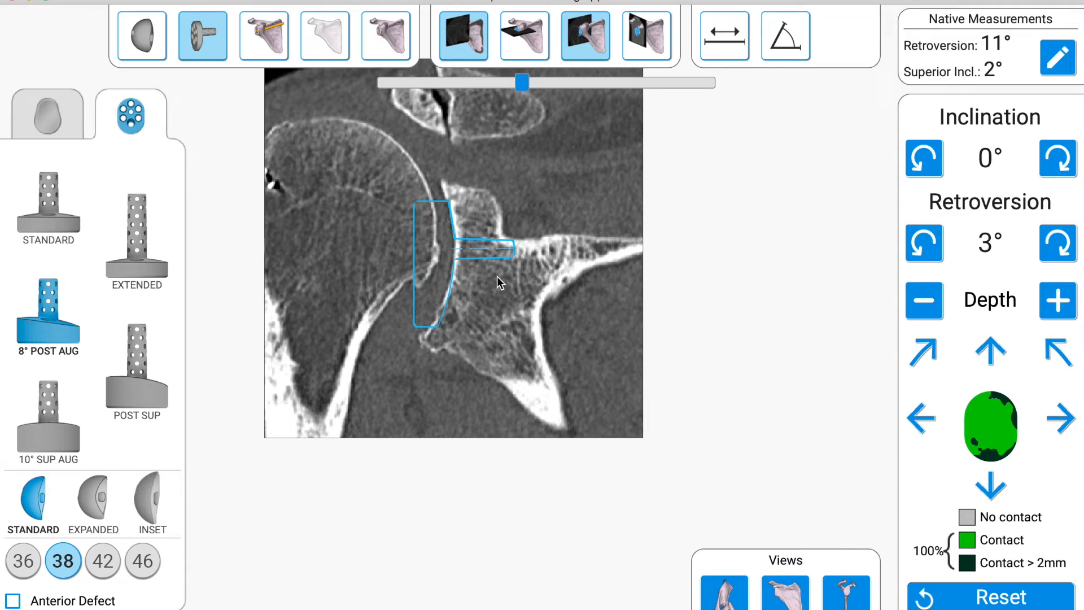
{"action": "left_click_drag", "start_coordinate": [521, 83], "coordinate": [548, 84]}
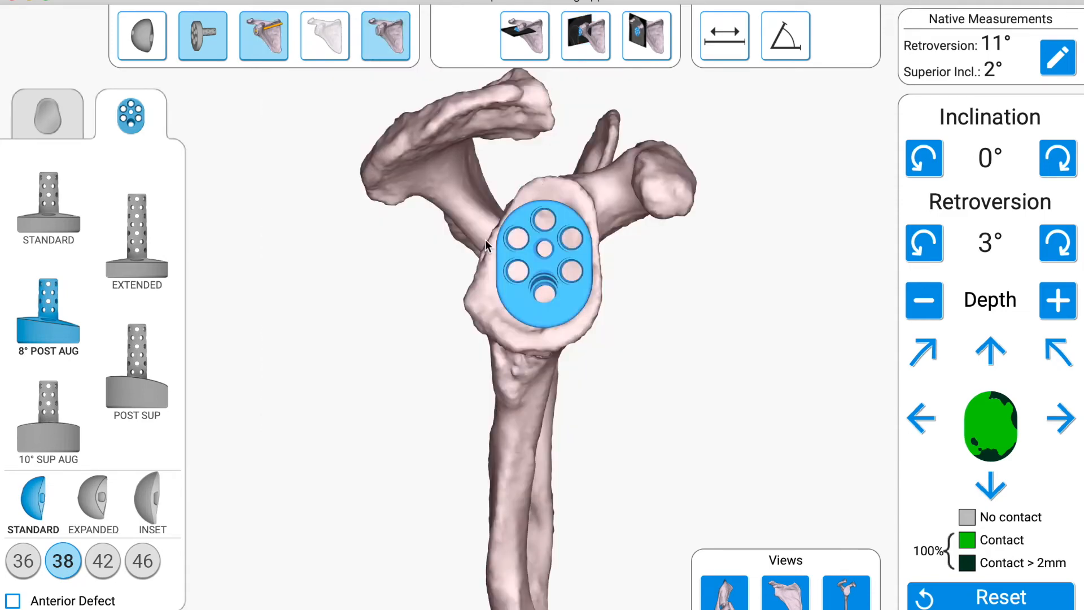
Step: Display the baseplate as a solid implant and examine its position on the coronal and axial CT slices
{"action": "left_click_drag", "start_coordinate": [486, 239], "coordinate": [597, 235]}
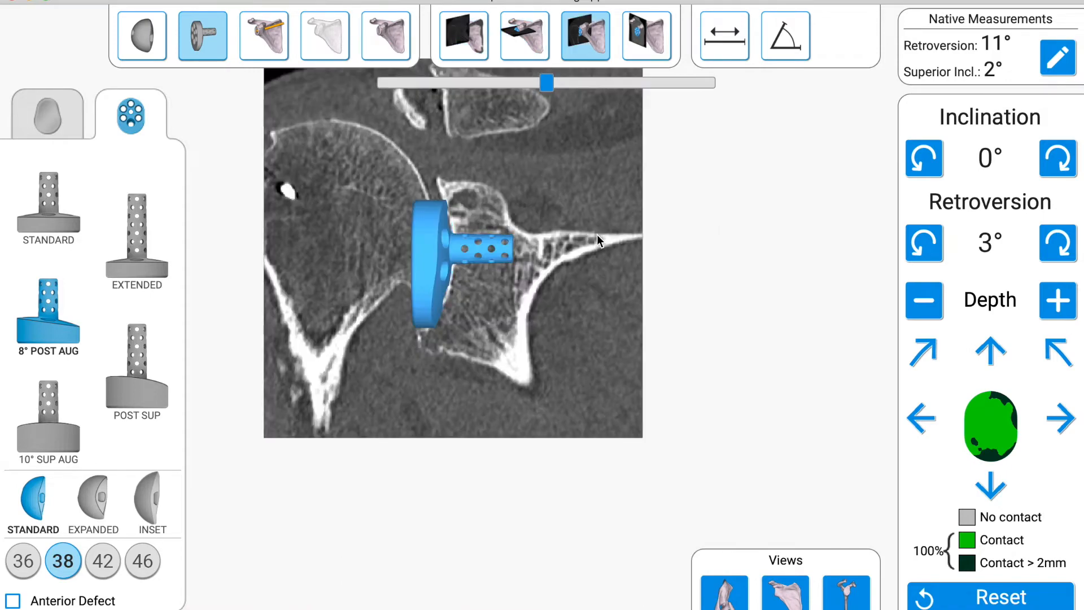
{"action": "mouse_move", "coordinate": [545, 82]}
{"action": "left_mouse_down"}
{"action": "mouse_move", "coordinate": [444, 82]}
{"action": "mouse_move", "coordinate": [577, 81]}
{"action": "mouse_move", "coordinate": [544, 83]}
{"action": "left_mouse_up"}
{"action": "key", "text": "Escape"}
{"action": "key", "text": "a"}
{"action": "key", "text": "o"}
{"action": "mouse_move", "coordinate": [545, 83]}
{"action": "left_mouse_down"}
{"action": "mouse_move", "coordinate": [476, 81]}
{"action": "mouse_move", "coordinate": [544, 95]}
{"action": "left_mouse_up"}
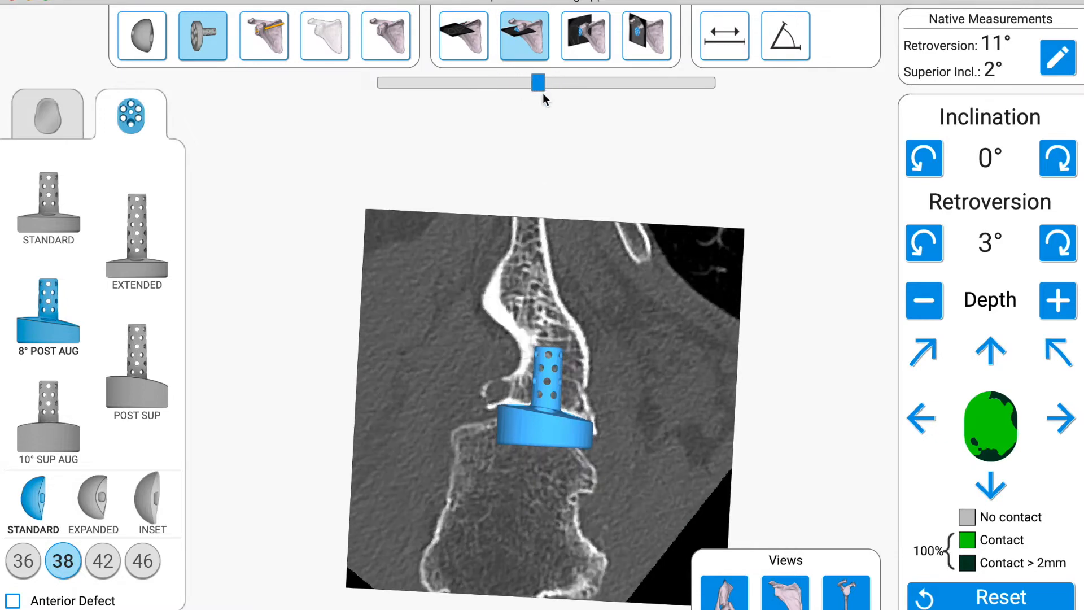
Step: Show the glenosphere on the axial CT slice and switch the implants back to outline display
{"action": "left_click", "coordinate": [140, 49]}
{"action": "mouse_move", "coordinate": [538, 85]}
{"action": "left_mouse_down"}
{"action": "mouse_move", "coordinate": [504, 82]}
{"action": "mouse_move", "coordinate": [556, 87]}
{"action": "mouse_move", "coordinate": [529, 89]}
{"action": "left_mouse_up"}
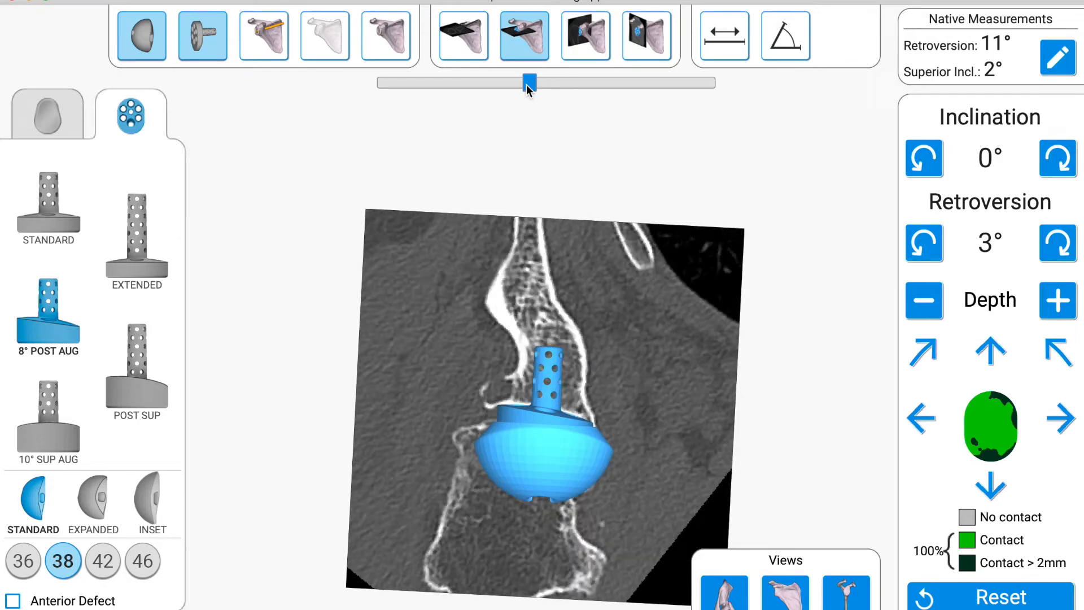
{"action": "key", "text": "space"}
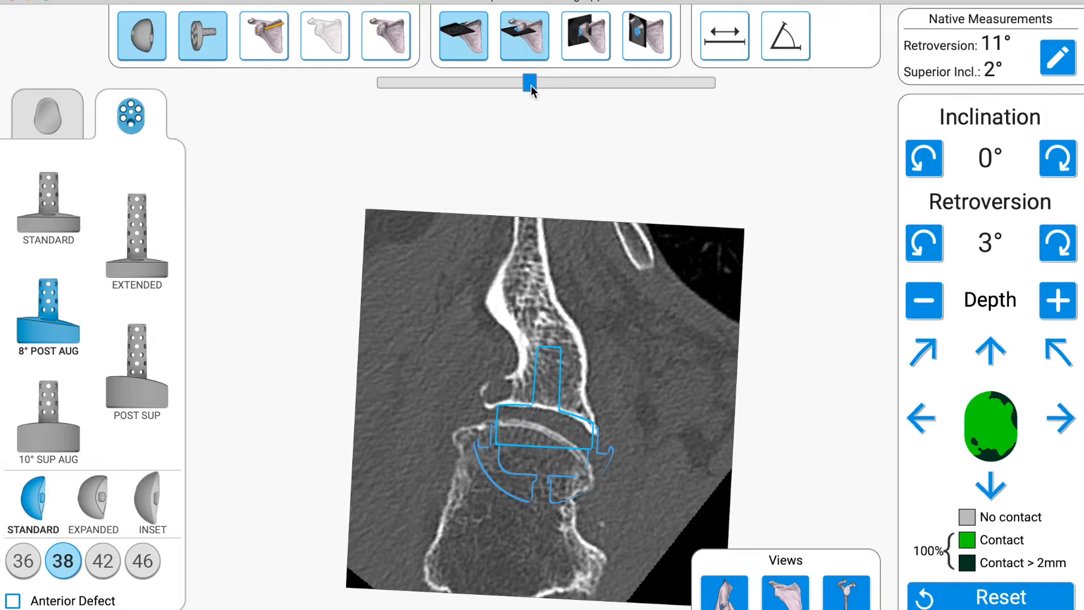
Step: Change the standard glenosphere to size 42 on the coronal CT view and check its coverage through the slices
{"action": "left_click", "coordinate": [586, 40]}
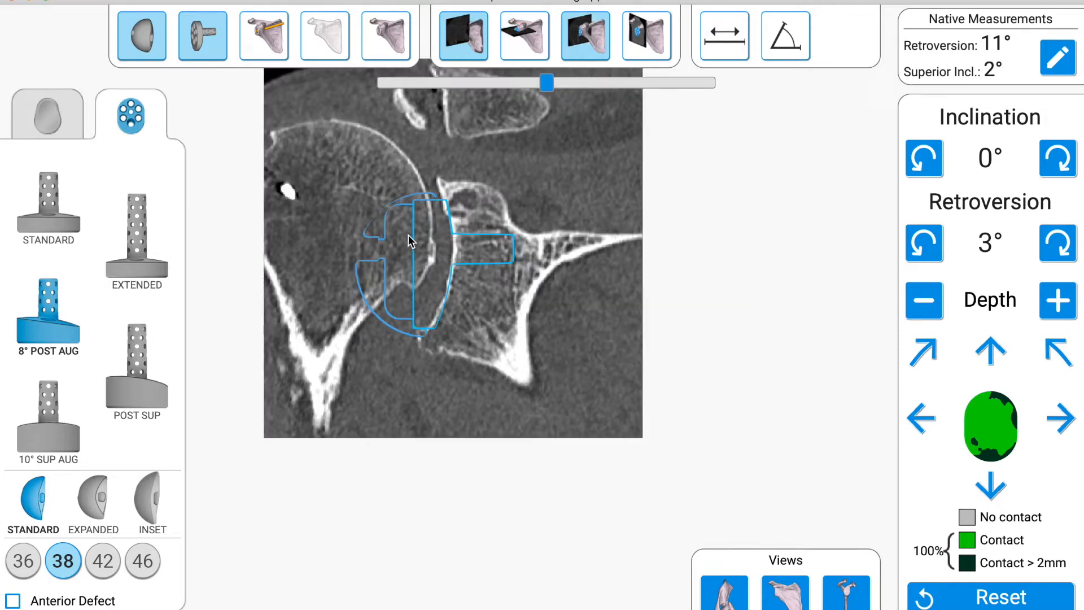
{"action": "left_click", "coordinate": [103, 558]}
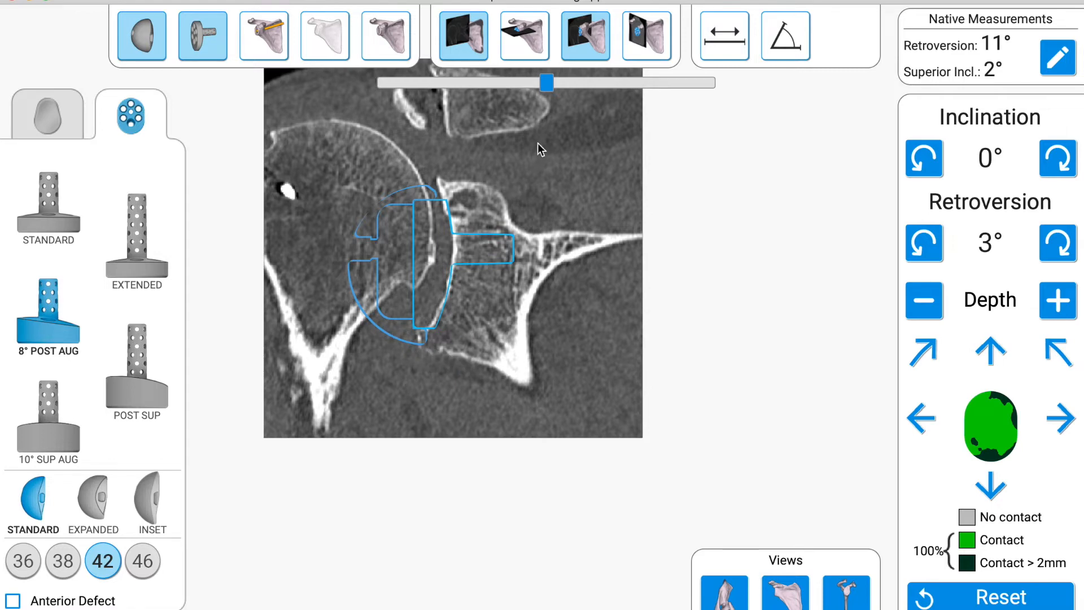
{"action": "left_click_drag", "start_coordinate": [548, 85], "coordinate": [593, 92]}
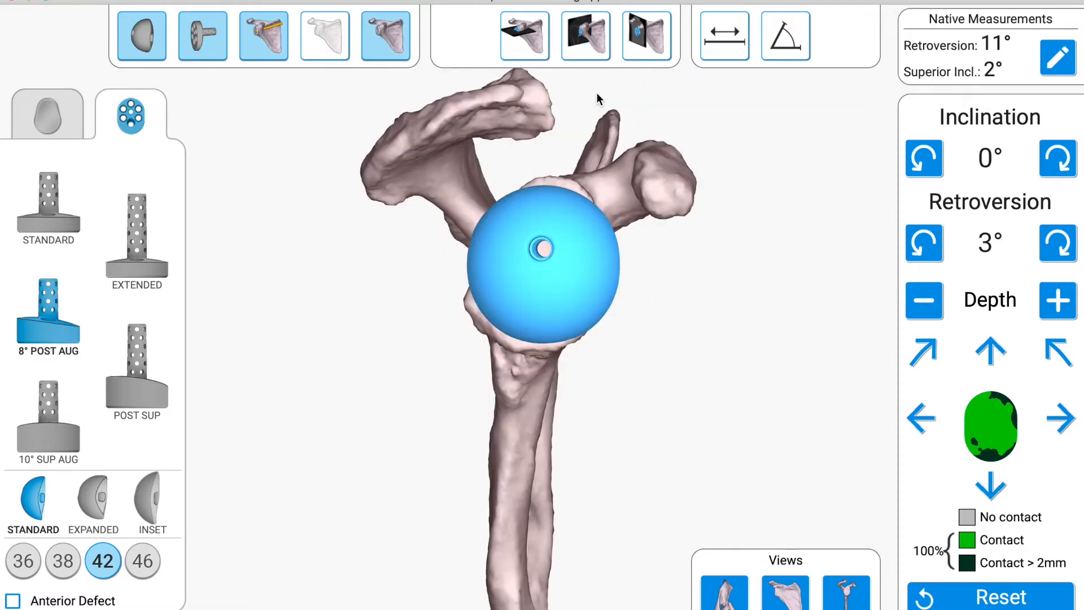
Step: Examine the size 42 glenosphere on the 3D scapula model from several angles
{"action": "left_click_drag", "start_coordinate": [539, 145], "coordinate": [357, 174]}
{"action": "left_click_drag", "start_coordinate": [572, 267], "coordinate": [717, 254]}
{"action": "mouse_move", "coordinate": [572, 202]}
{"action": "left_mouse_down"}
{"action": "mouse_move", "coordinate": [542, 205]}
{"action": "mouse_move", "coordinate": [560, 206]}
{"action": "left_mouse_up"}
Step: Try shifting the baseplate one increment posteriorly, check the peg on the axial CT slices, and shift it back anteriorly
{"action": "key", "text": "a"}
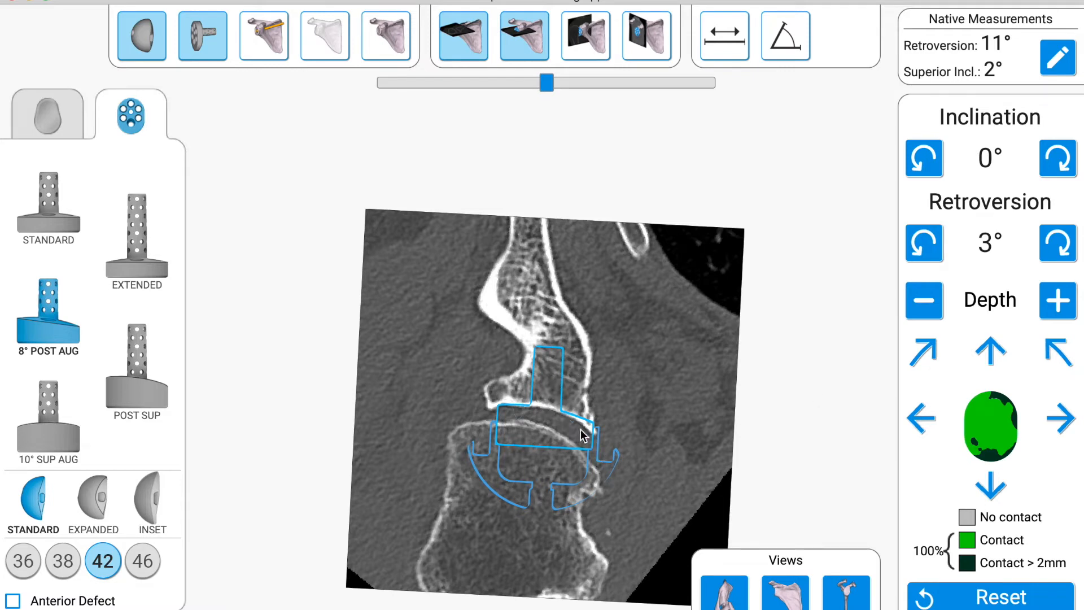
{"action": "left_click", "coordinate": [919, 418]}
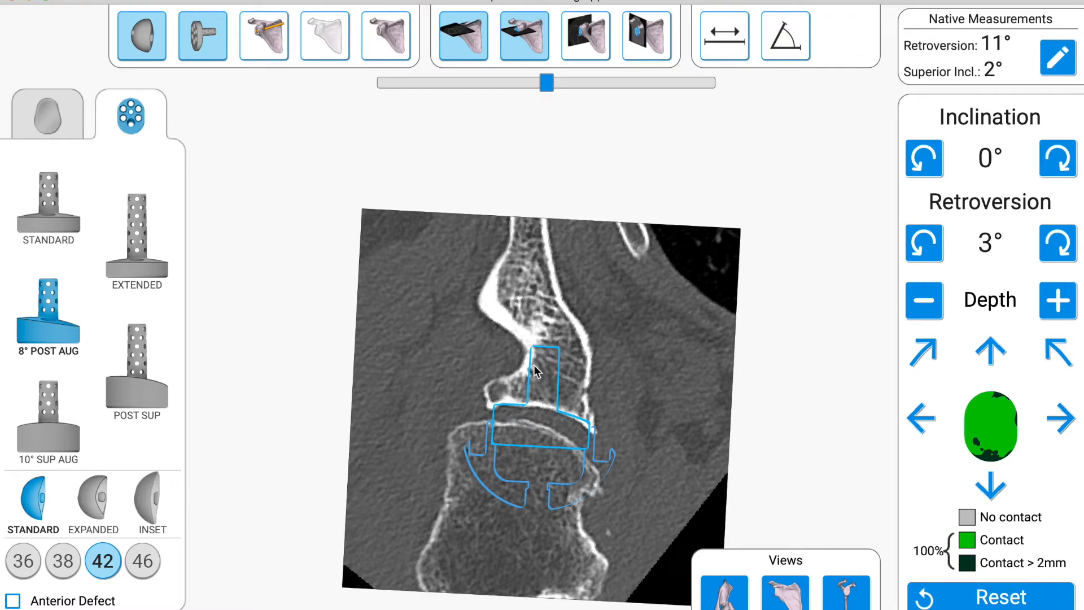
{"action": "left_click_drag", "start_coordinate": [543, 85], "coordinate": [567, 81]}
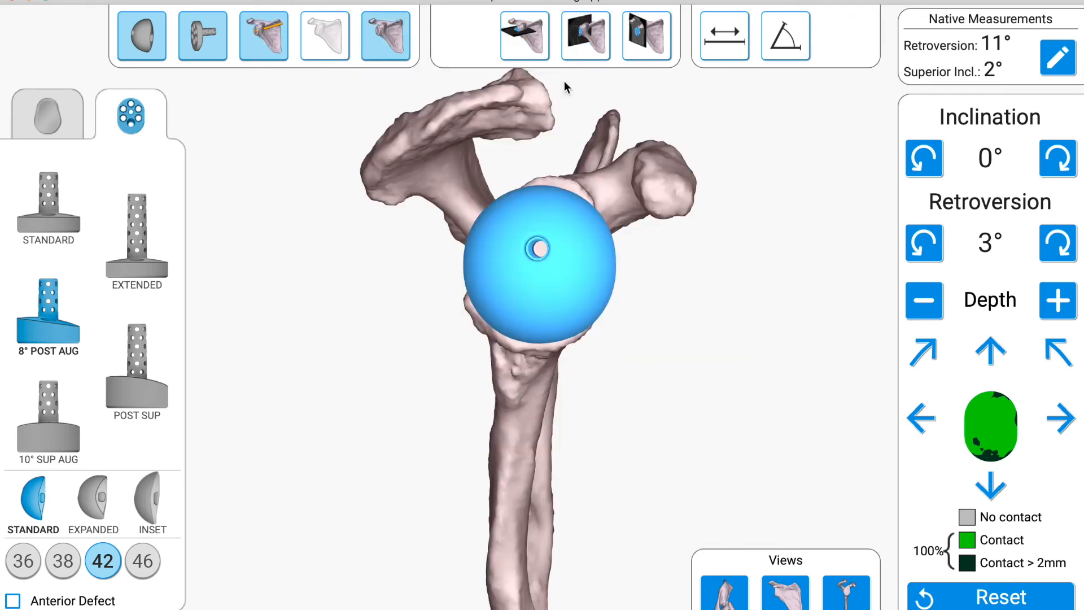
{"action": "left_click_drag", "start_coordinate": [565, 80], "coordinate": [548, 226]}
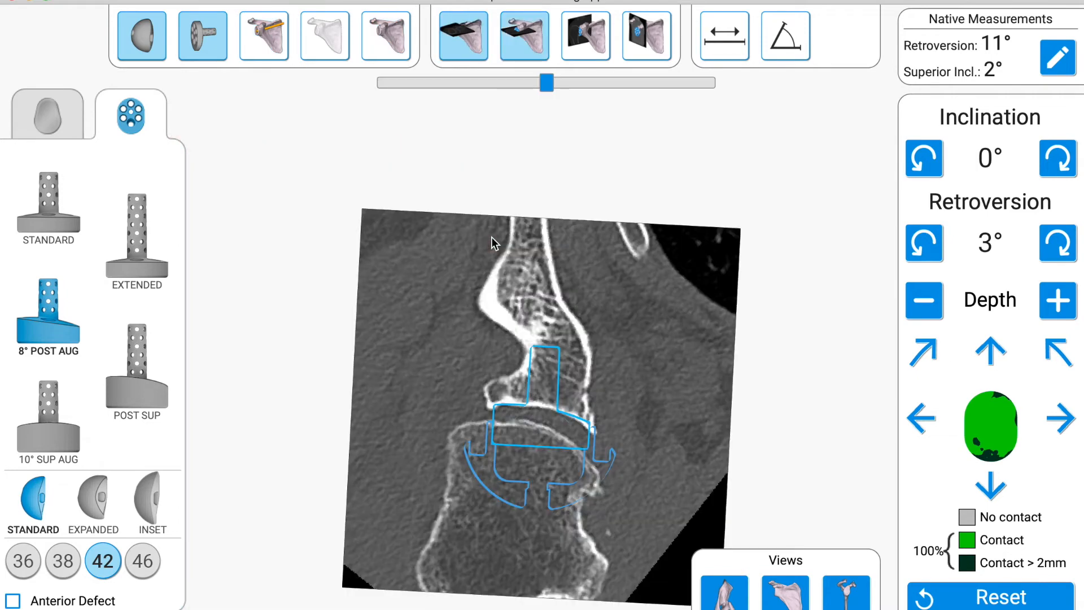
{"action": "left_click", "coordinate": [1055, 415]}
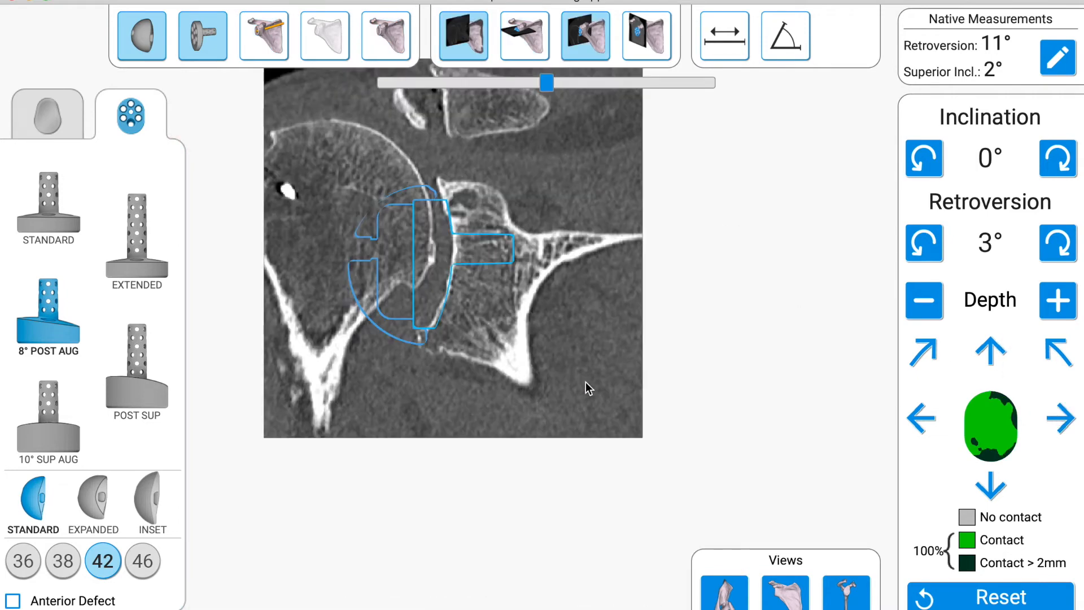
Step: Examine the implant's final placement on the 3D scapula model
{"action": "key", "text": "Escape"}
{"action": "left_click_drag", "start_coordinate": [550, 355], "coordinate": [523, 337]}
{"action": "left_click_drag", "start_coordinate": [581, 279], "coordinate": [578, 242]}
{"action": "mouse_move", "coordinate": [547, 85]}
{"action": "left_mouse_down"}
{"action": "mouse_move", "coordinate": [492, 84]}
{"action": "mouse_move", "coordinate": [587, 87]}
{"action": "mouse_move", "coordinate": [533, 89]}
{"action": "left_mouse_up"}
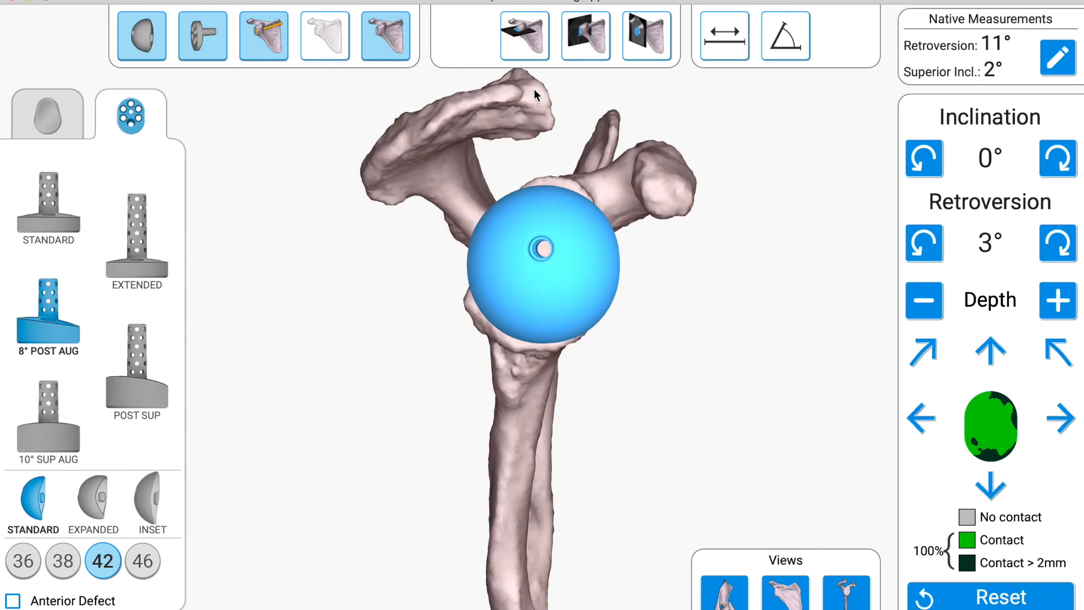